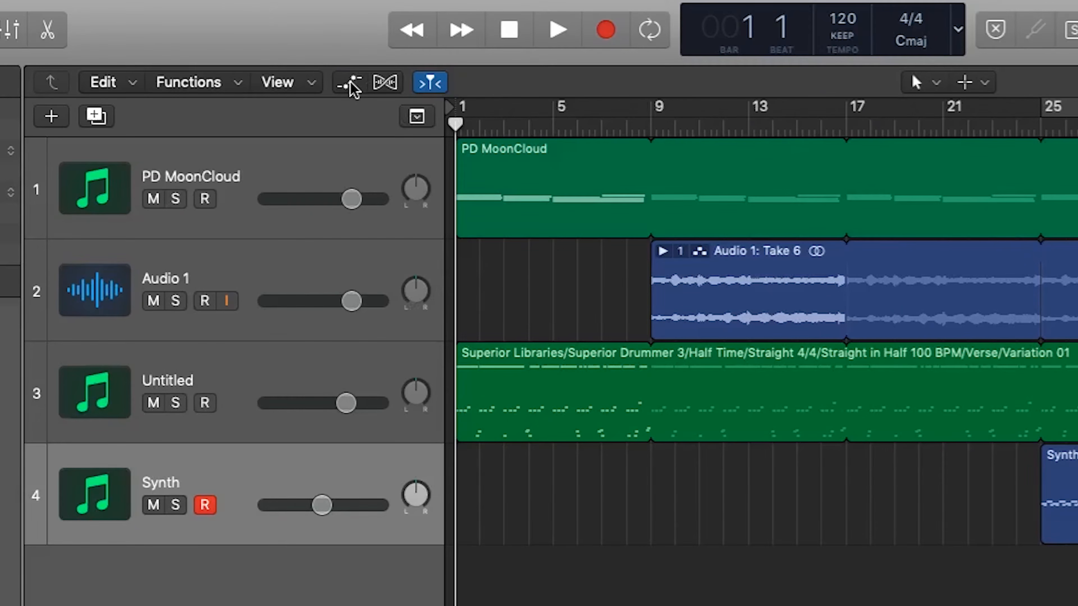
Show the automation lanes for all tracks and select the Synth track
click(352, 83)
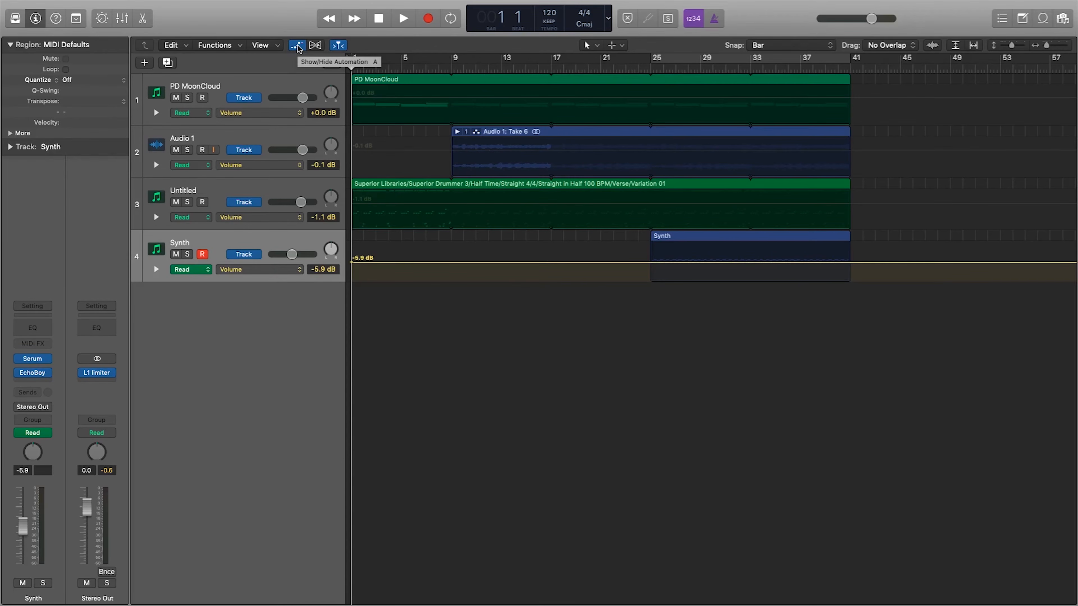
click(241, 244)
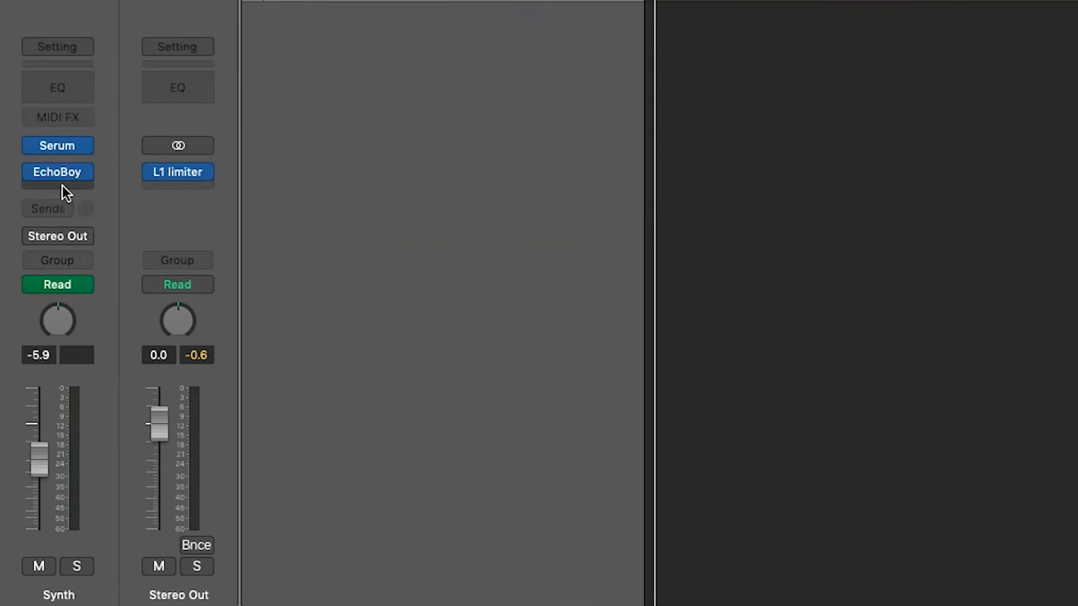
Insert a stereo iZotope Vinyl after EchoBoy on the Synth track, with its window below the tracks and its header hidden
click(62, 186)
mouse_move(102, 232)
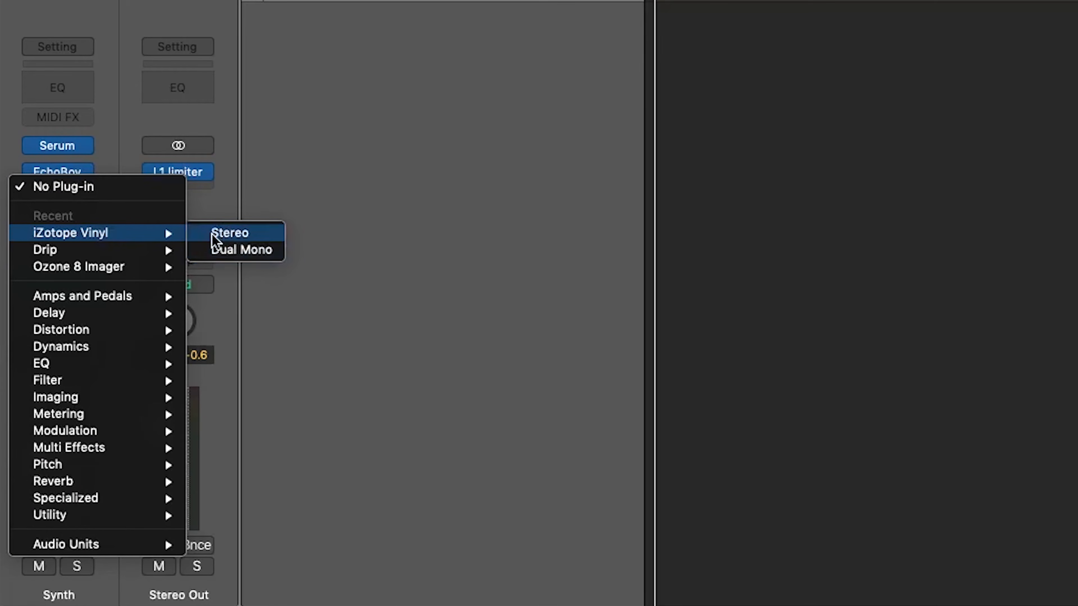
click(241, 236)
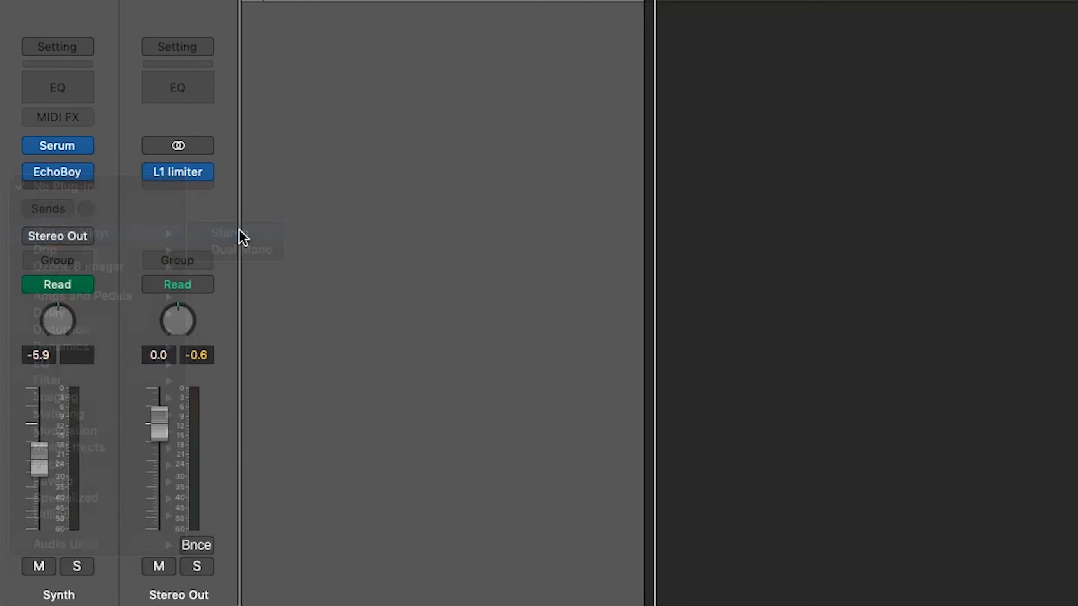
drag(109, 19, 452, 311)
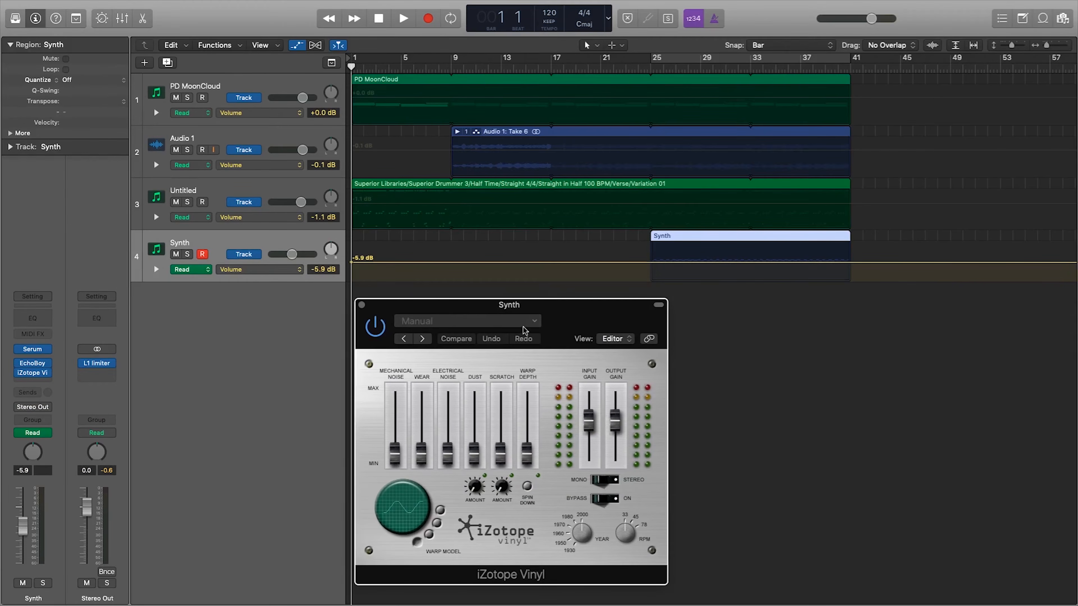
click(658, 305)
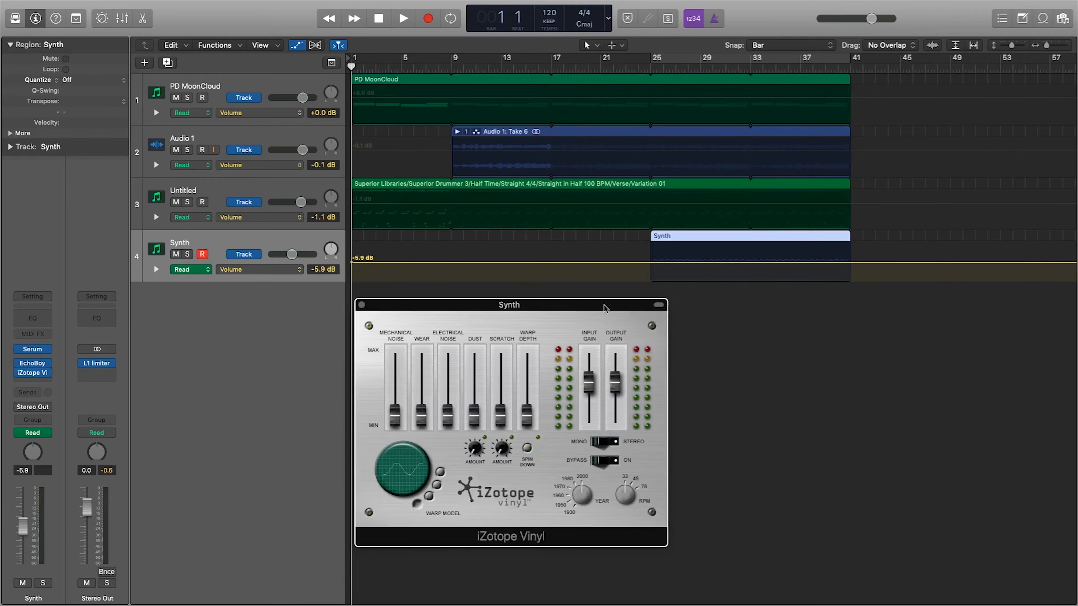
Play the project and trigger Vinyl's Spin Down on the Synth track to hear the effect
key(space)
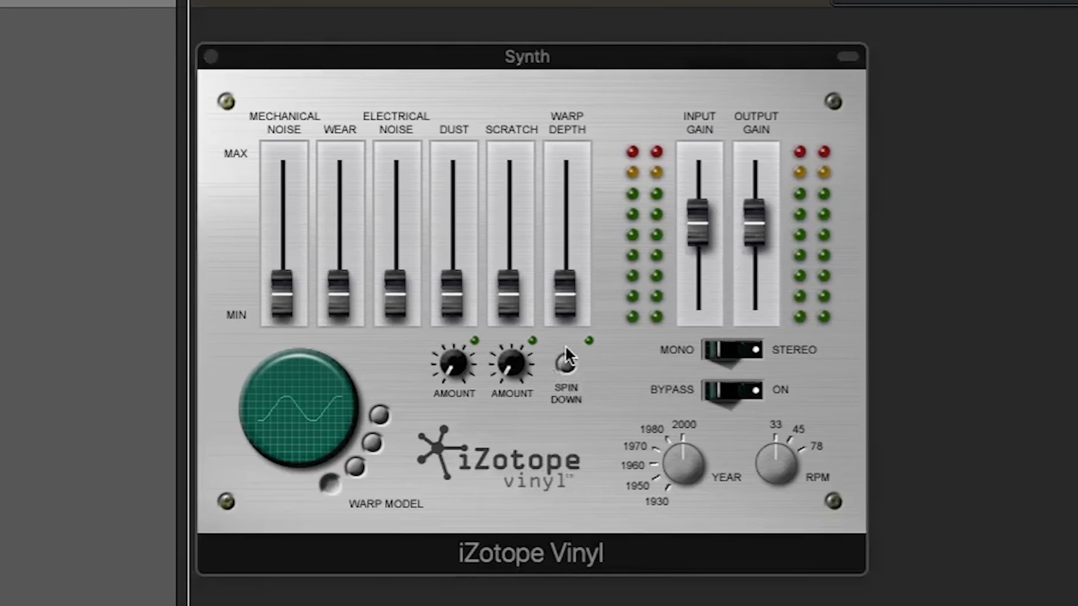
click(526, 445)
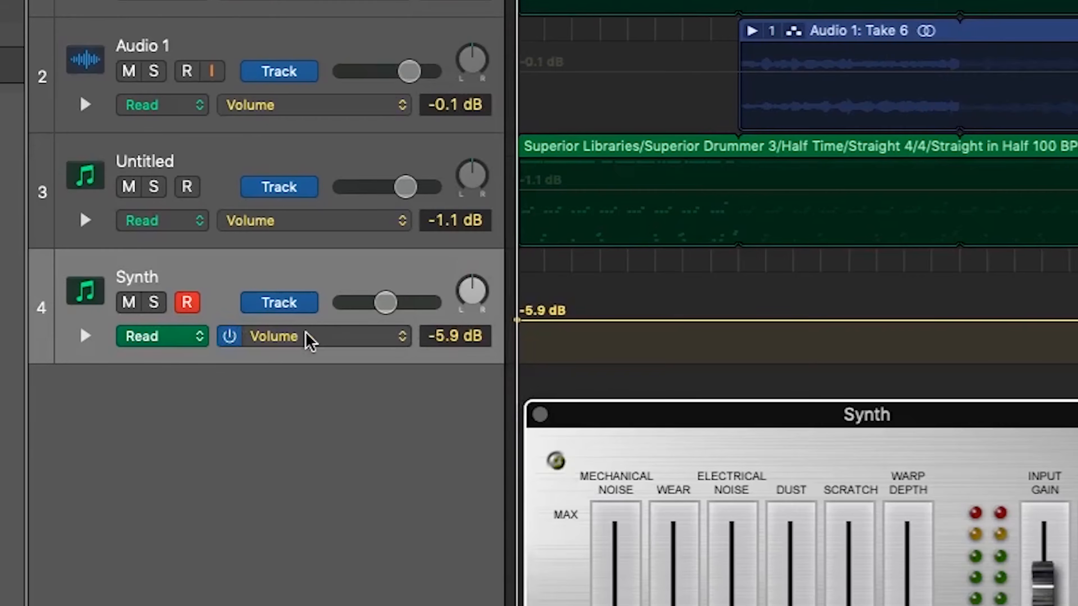
Display iZotope Vinyl's Spin Down automation on the Synth track and add a point switching it on at about bar 40
click(257, 269)
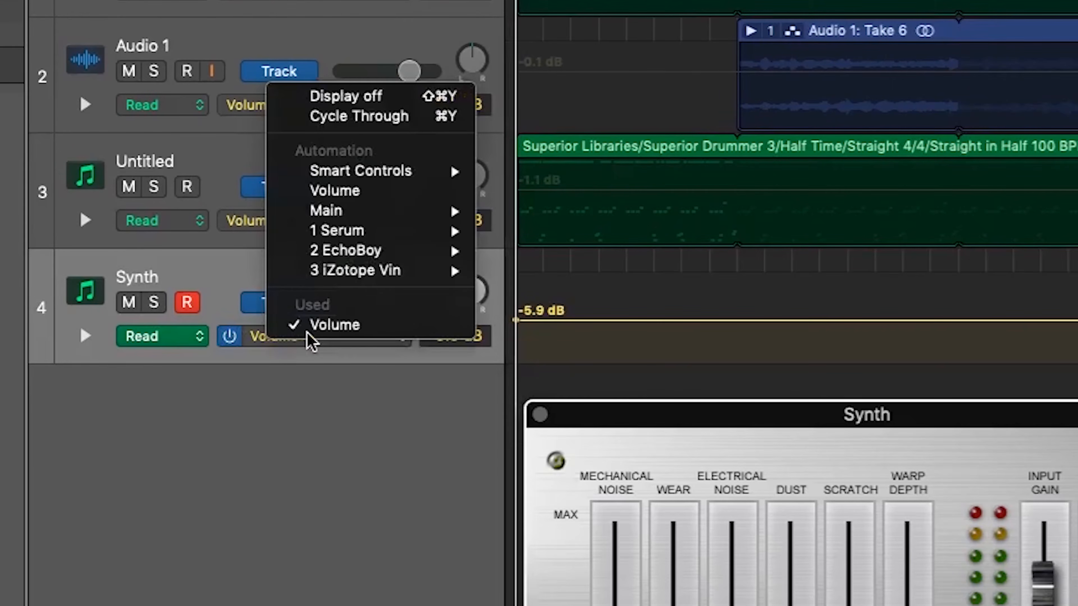
mouse_move(371, 272)
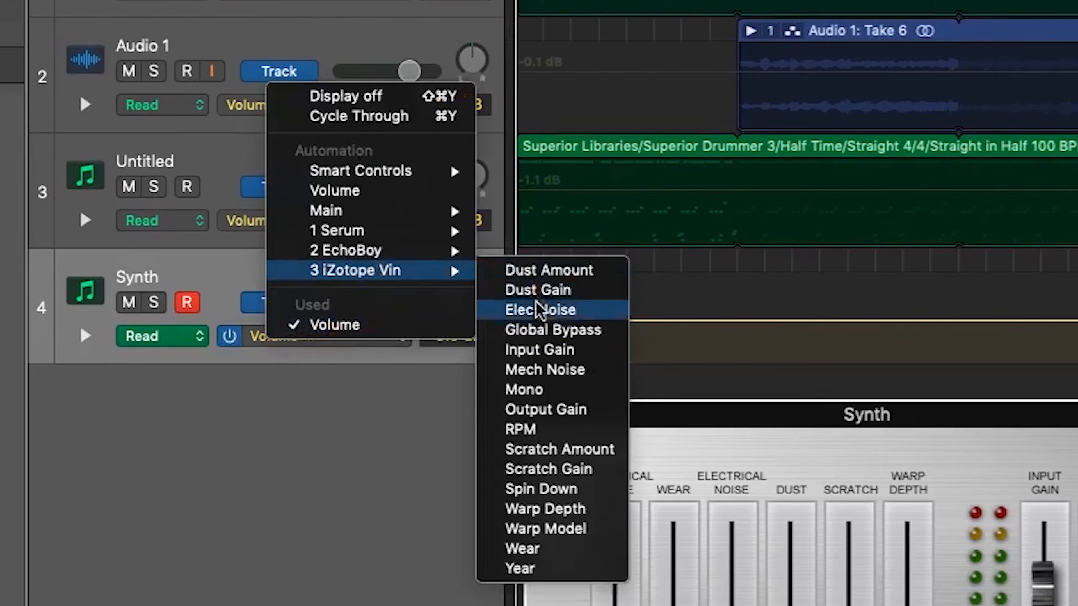
click(581, 488)
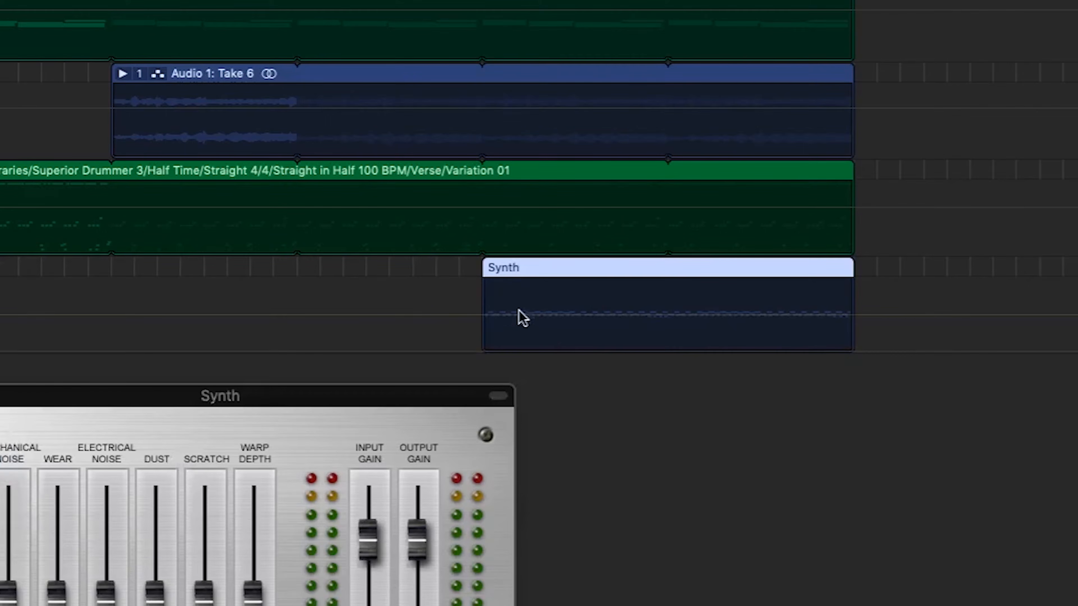
click(546, 351)
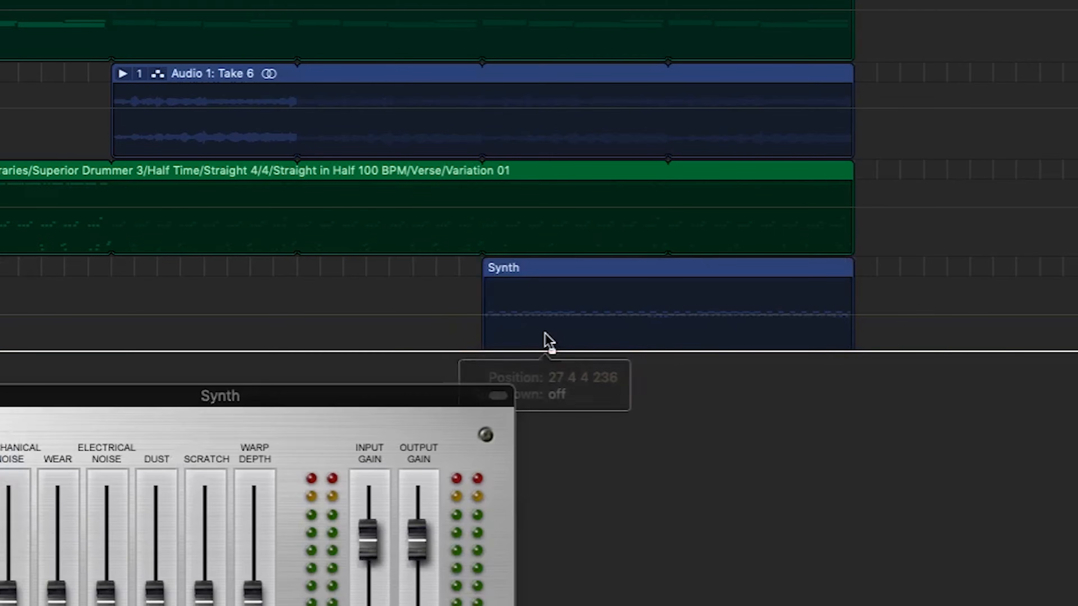
drag(551, 351, 715, 284)
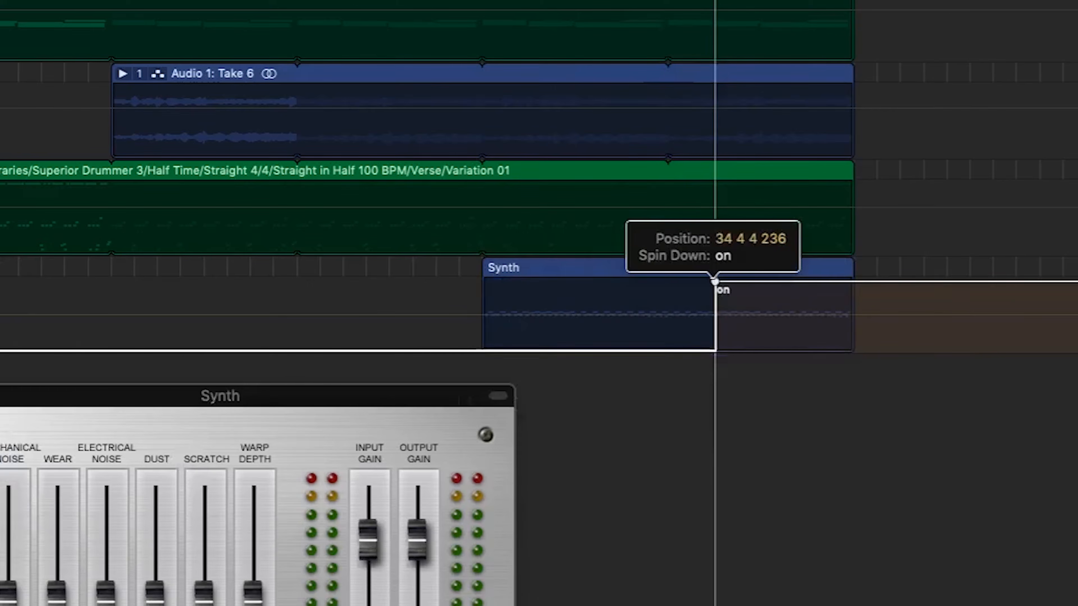
Move the Synth track's Spin Down on-point to about the middle of bar 40 and check the Snap Automation setting
key(super+Right)
key(super+Right)
key(super+Right)
key(super+Right)
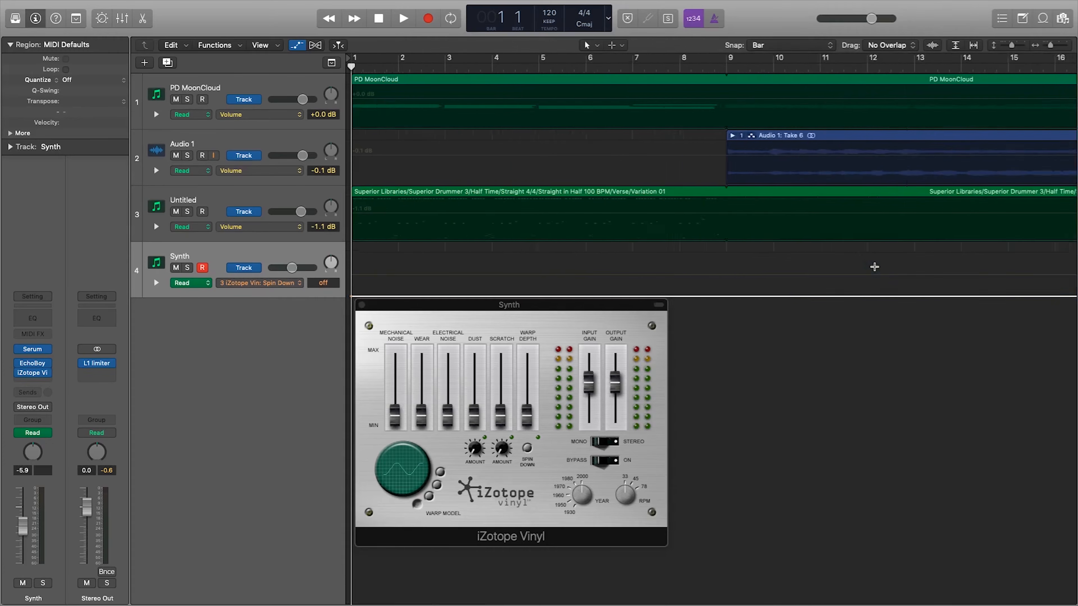
scroll(874, 268, right, 20)
scroll(861, 268, right, 5)
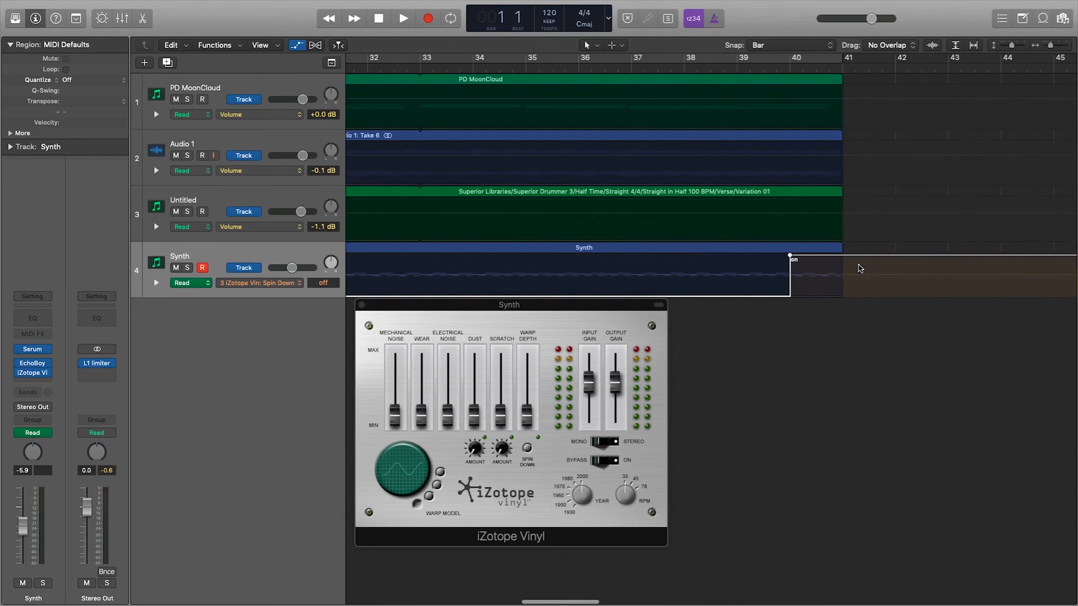
drag(790, 255, 816, 256)
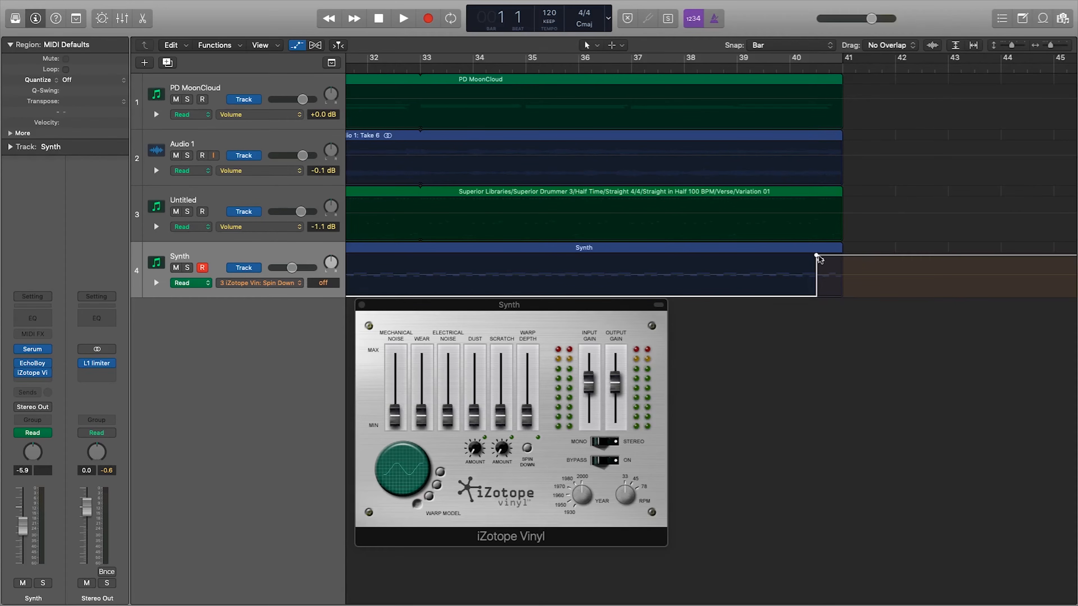
right_click(818, 258)
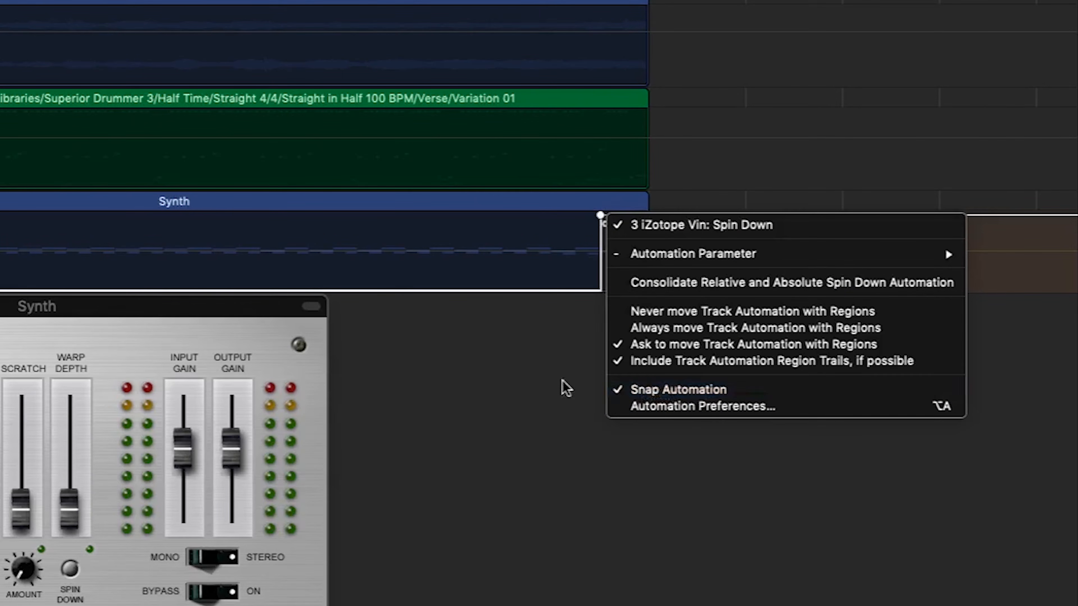
click(500, 375)
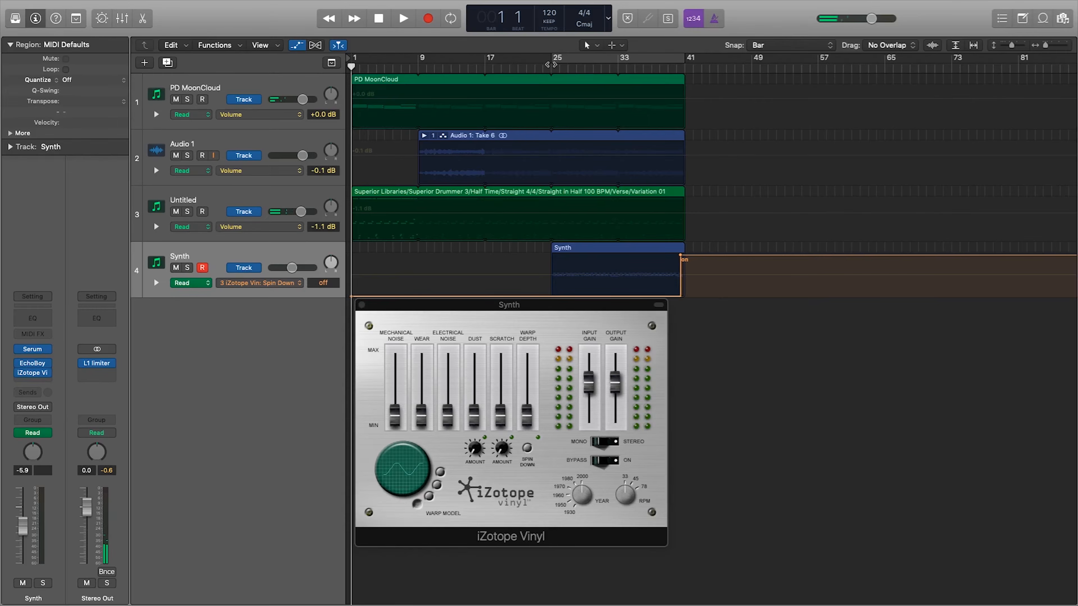
Play the project from bar 25 past the end of the regions to hear the Synth track spin down
click(550, 66)
key(space)
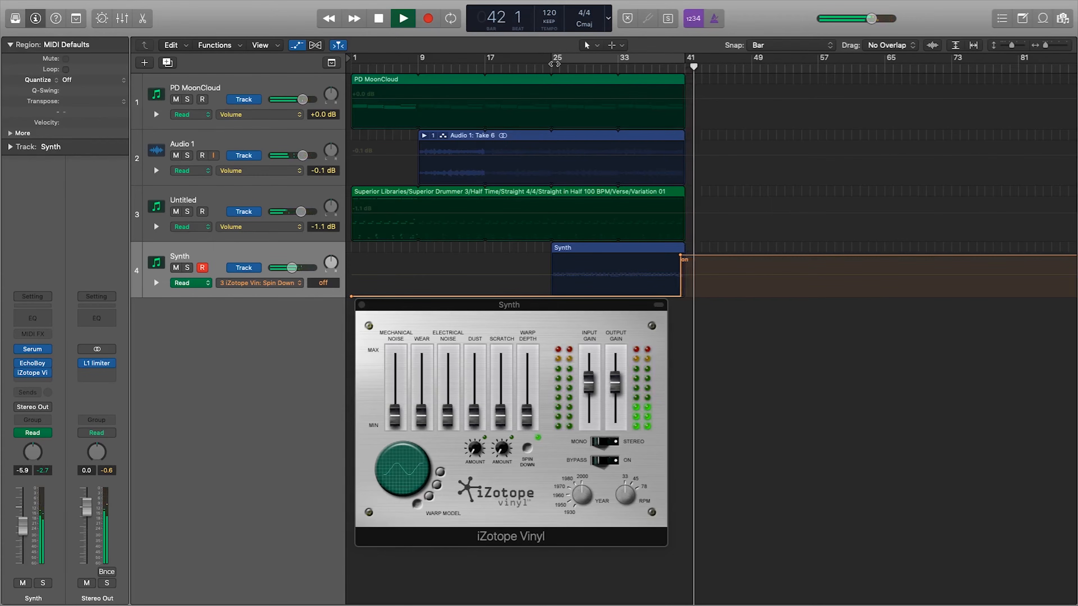
key(space)
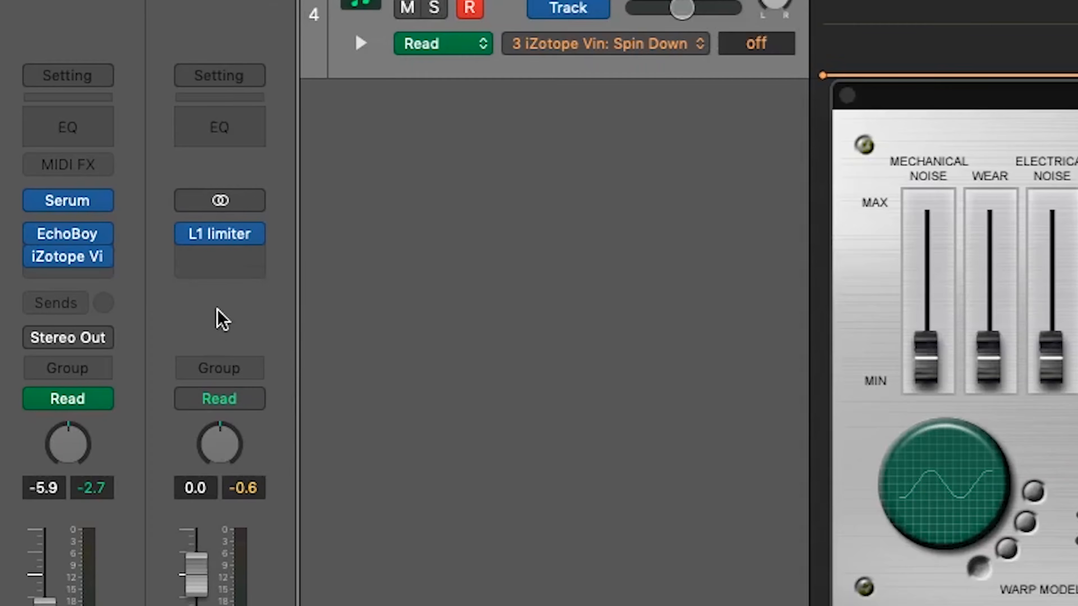
Show the Stereo Out as a track and insert iZotope Vinyl after its L1 limiter
right_click(95, 399)
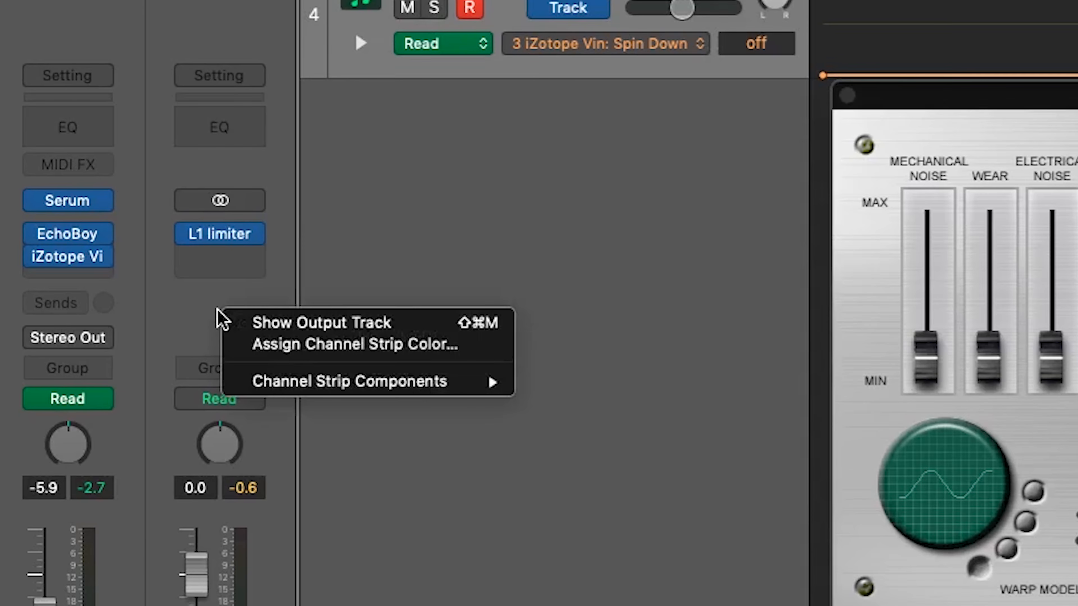
click(327, 321)
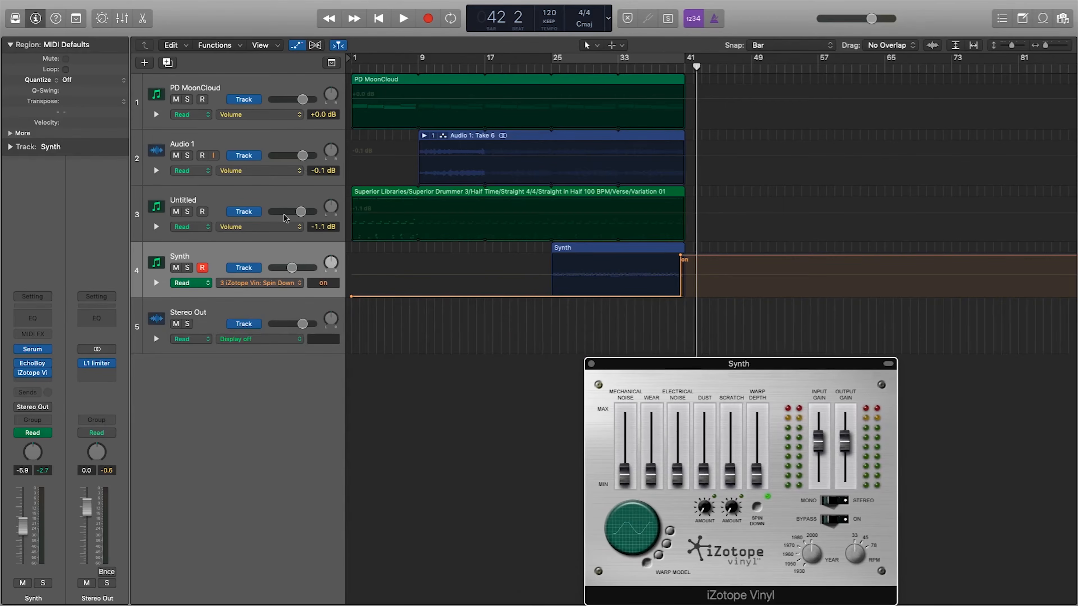
click(262, 312)
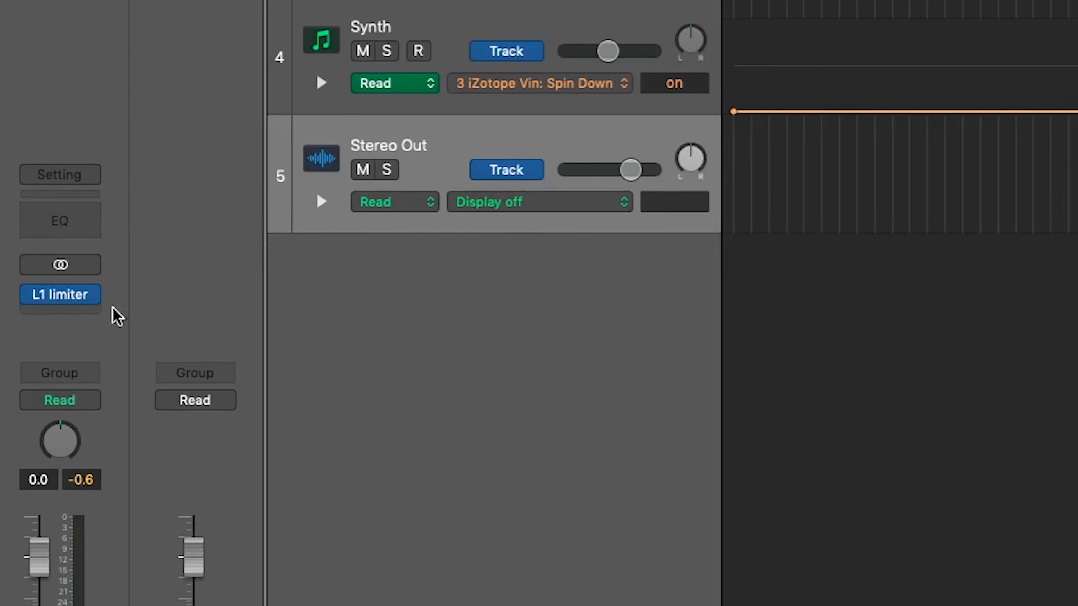
click(46, 312)
click(261, 365)
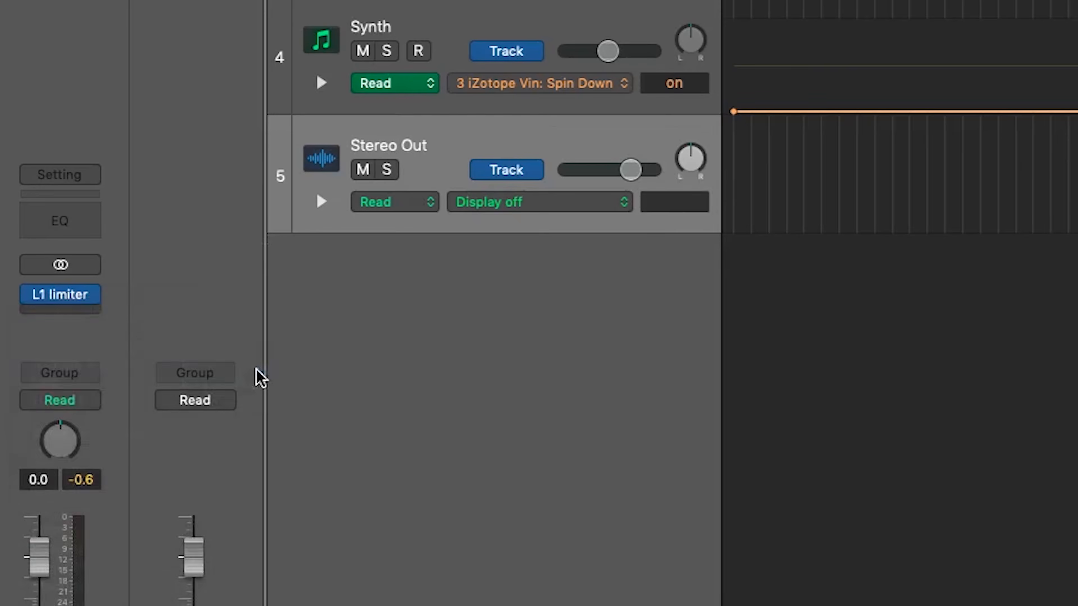
Display iZotope Vinyl's Spin Down automation on the Stereo Out track and place its plug-in window beside the Synth one
click(573, 208)
mouse_move(322, 414)
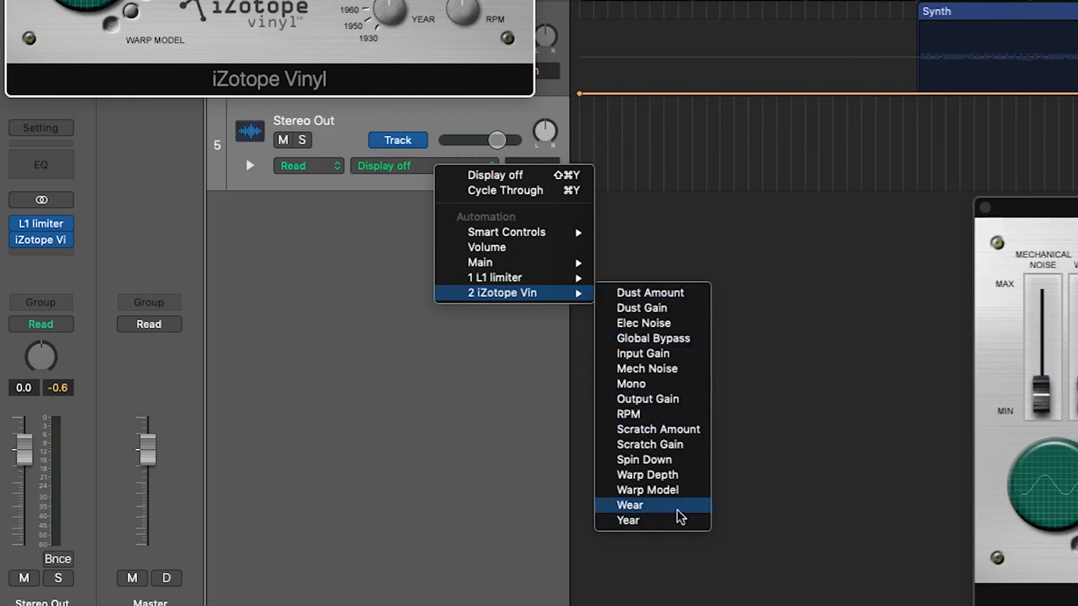
click(678, 461)
drag(238, 8, 463, 355)
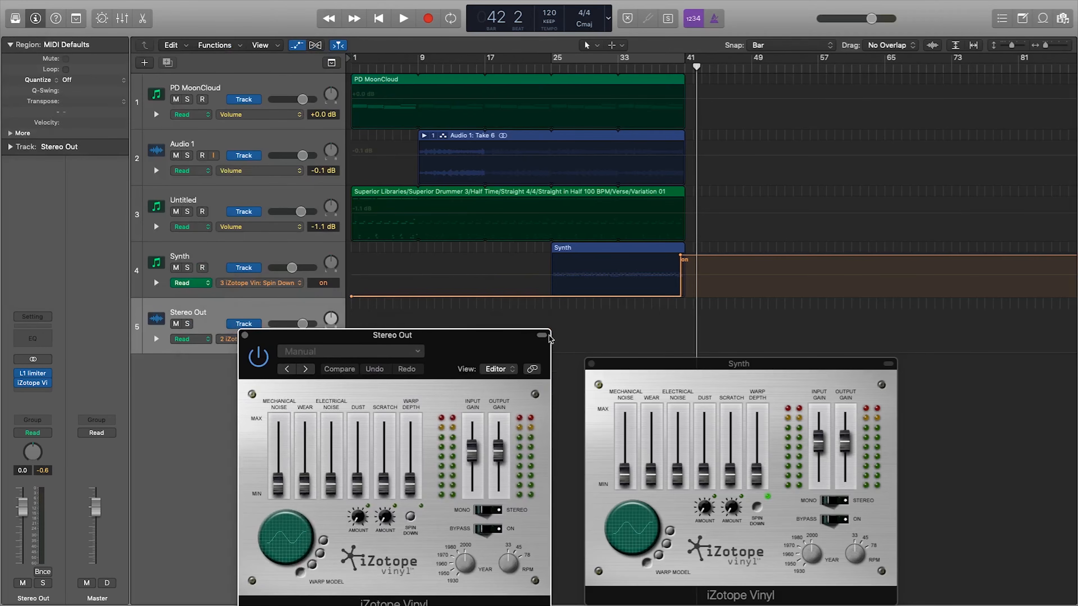
drag(543, 356, 543, 336)
drag(459, 336, 486, 364)
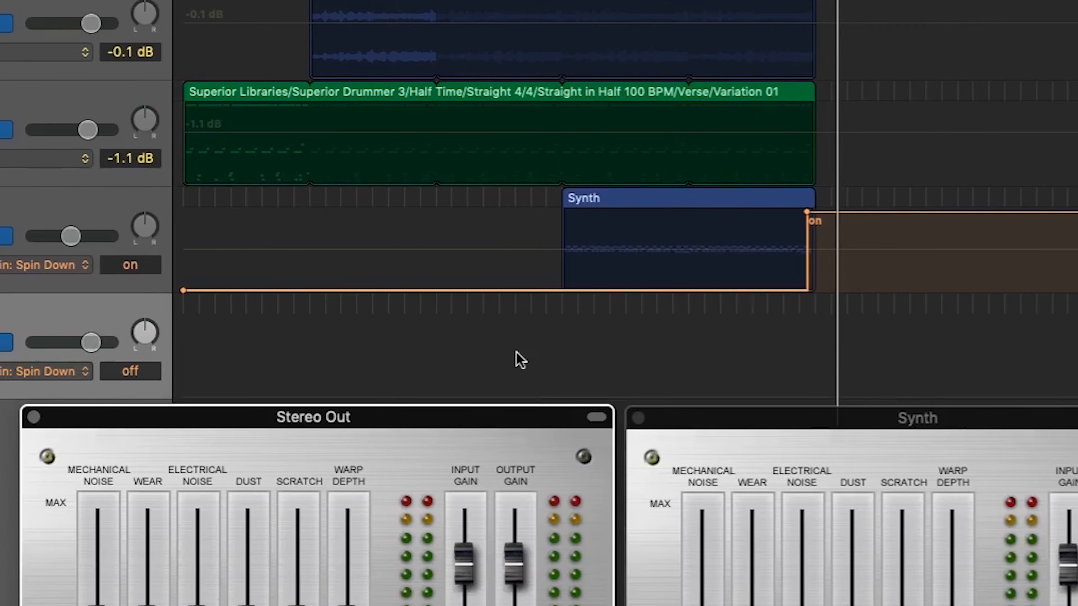
Add a Stereo Out automation point switching Spin Down on at position 40 2 4 236, aligned with the Synth track's point
click(531, 358)
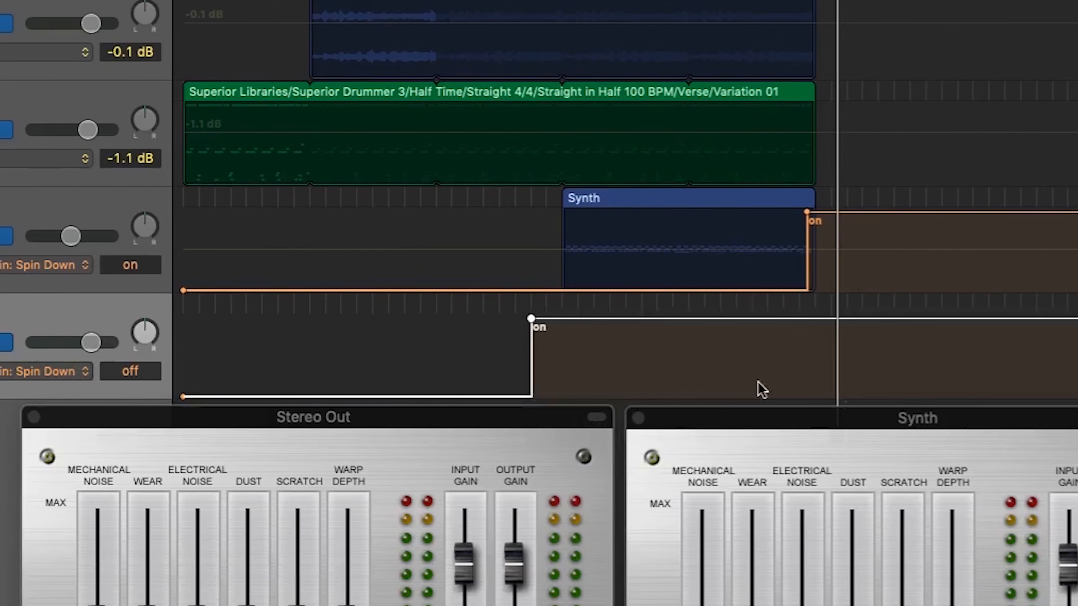
drag(531, 318, 815, 319)
scroll(810, 327, up, 5)
drag(676, 318, 621, 318)
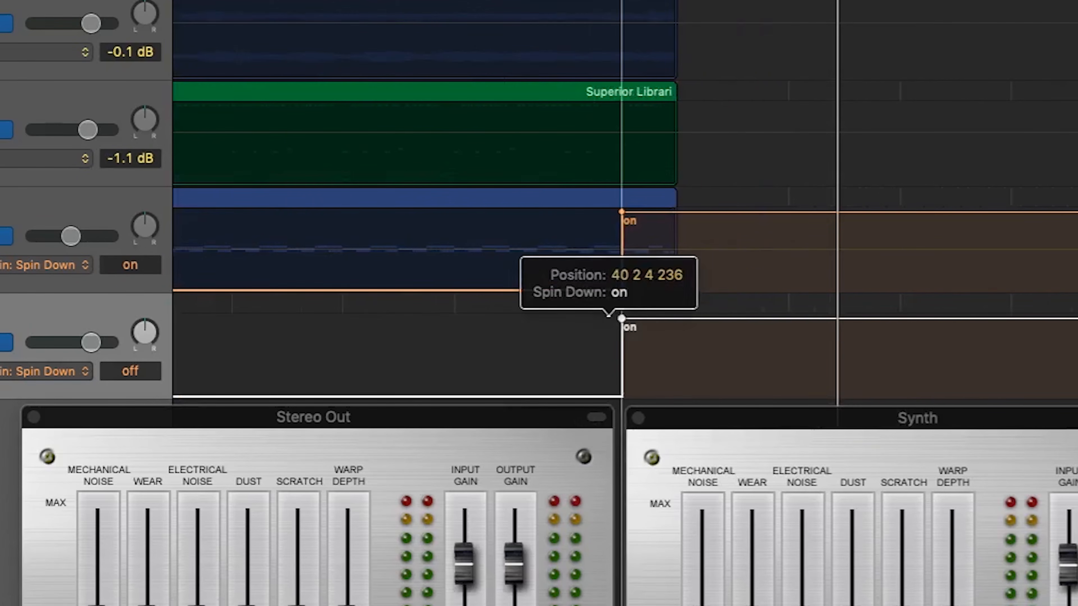
scroll(805, 212, down, 5)
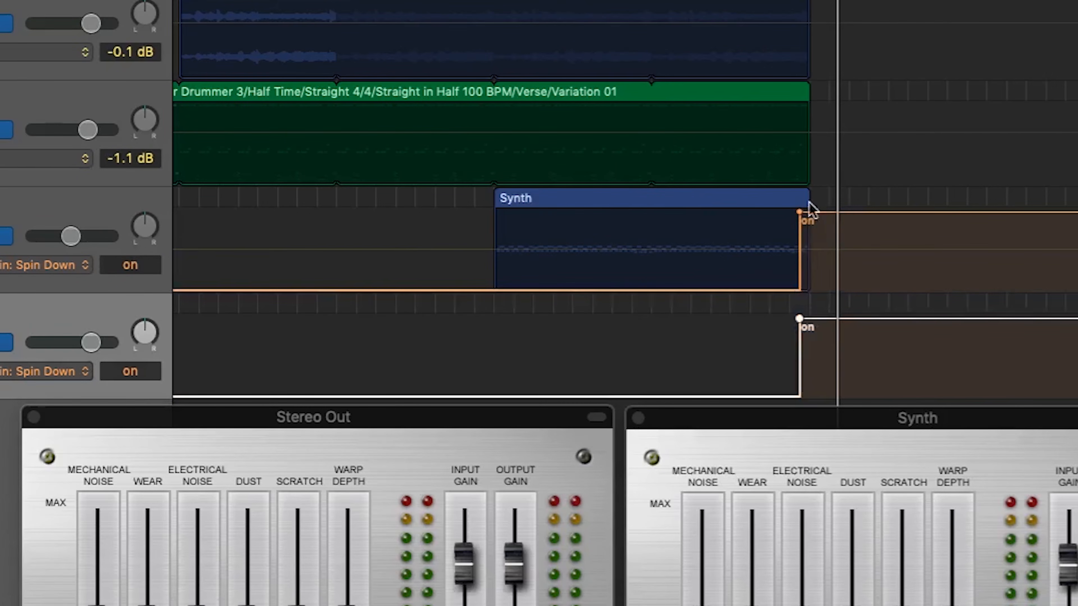
Clear the Spin Down on-point from the Synth track and remove its iZotope Vinyl plug-in
drag(800, 212, 800, 291)
click(799, 291)
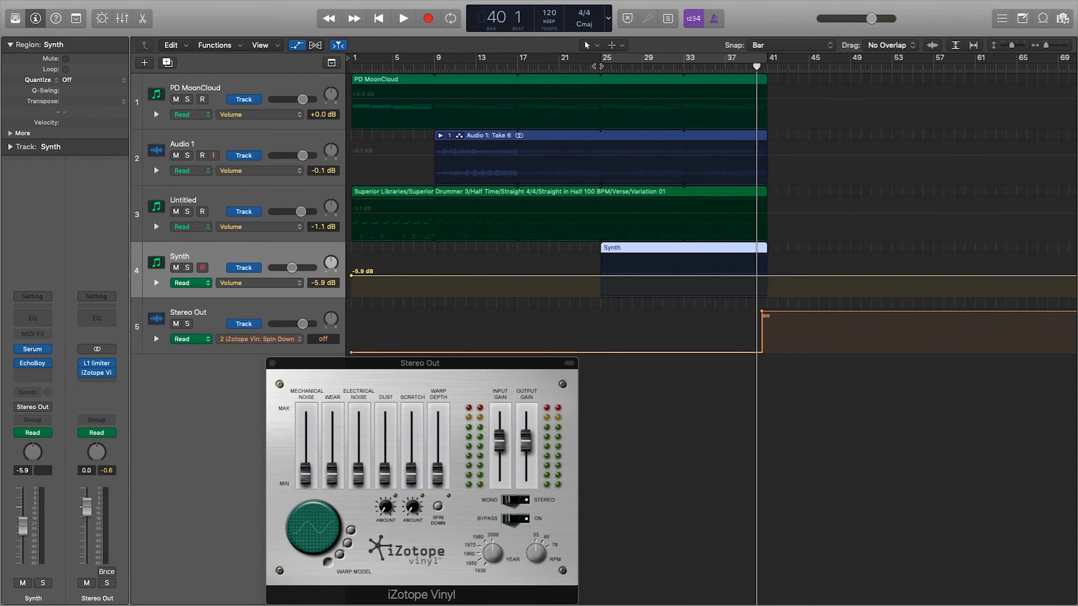
Play from bar 25 to hear the whole mix spin down, turning cycle mode on and off again
click(597, 65)
key(space)
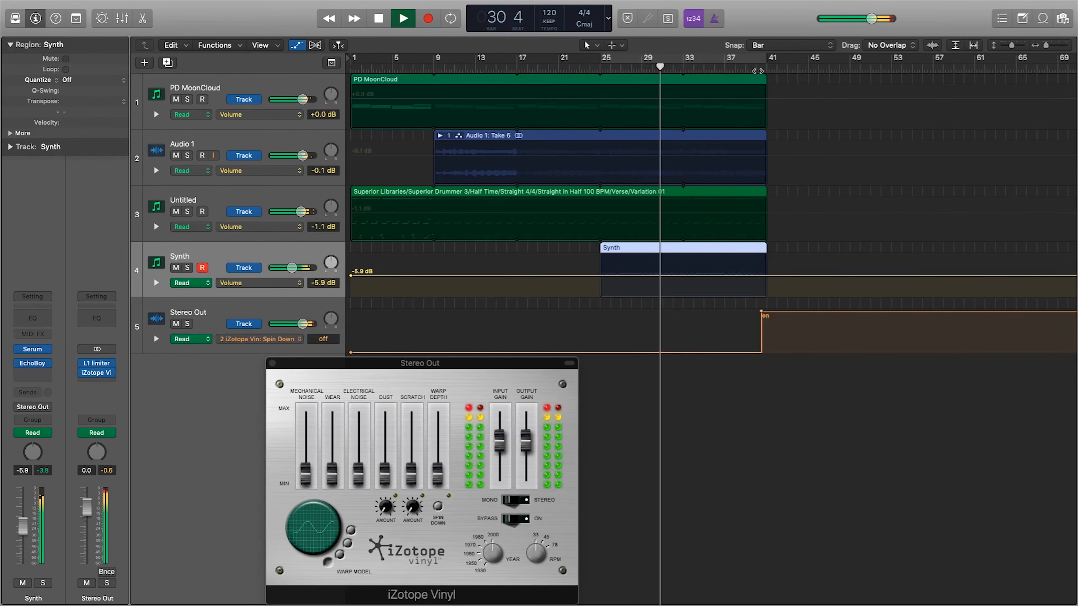
click(450, 23)
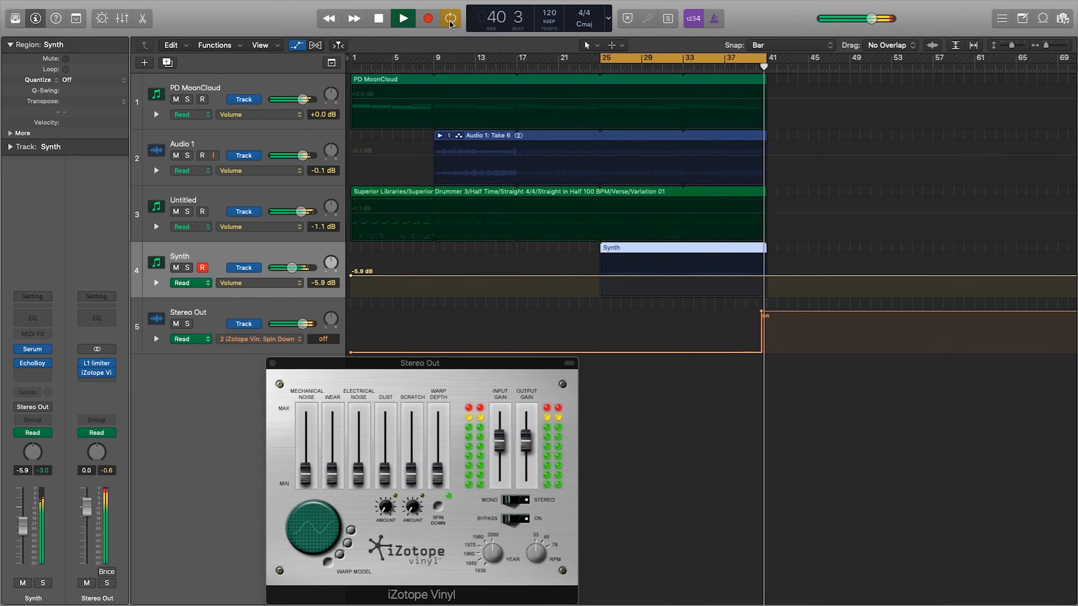
click(450, 22)
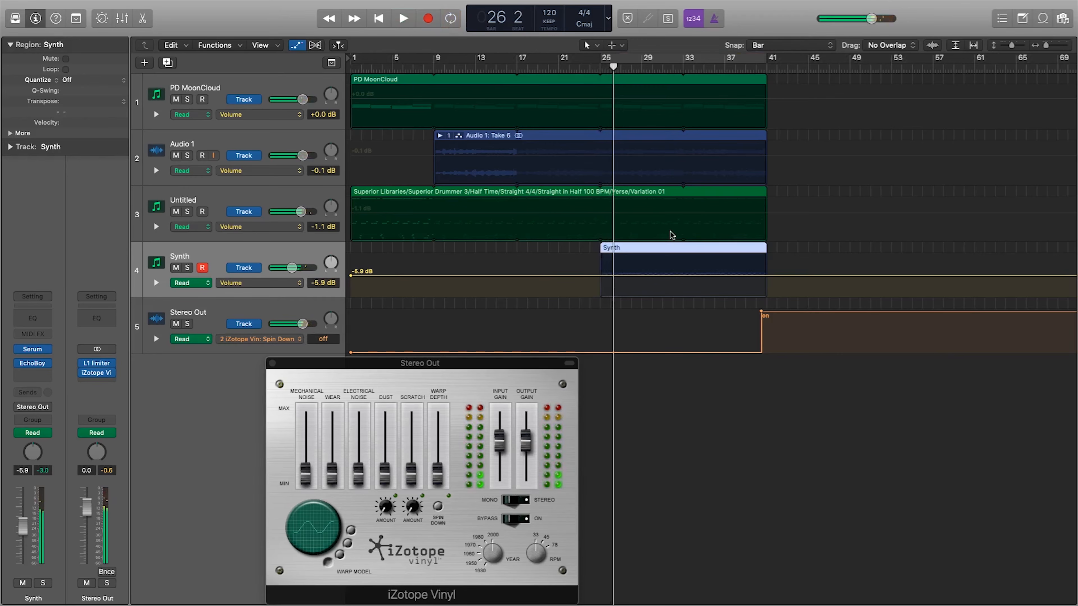
Add volume automation points at the Synth region's start and end, and lower the start point to -30.6 dB
click(600, 276)
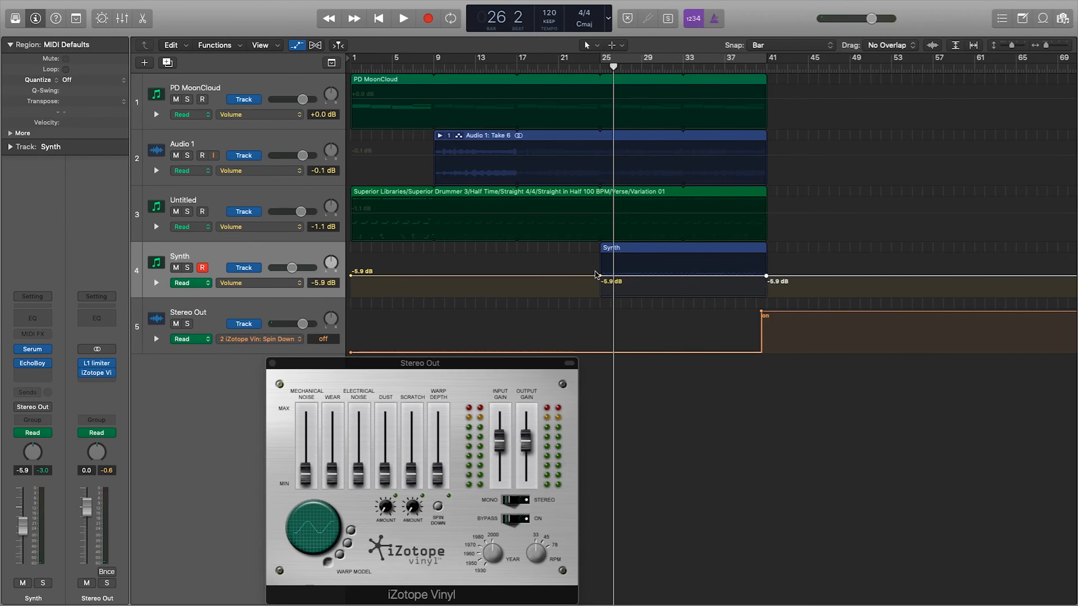
drag(600, 275, 600, 291)
Play from bar 25 past the end of the regions to hear the Synth volume rise and the final spin-down
click(599, 65)
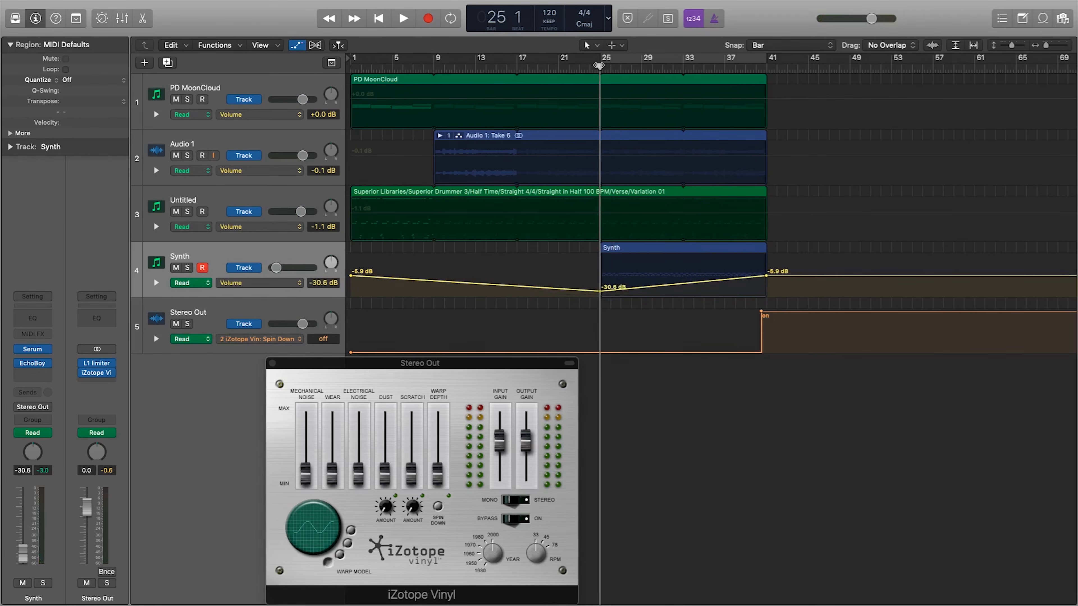
key(space)
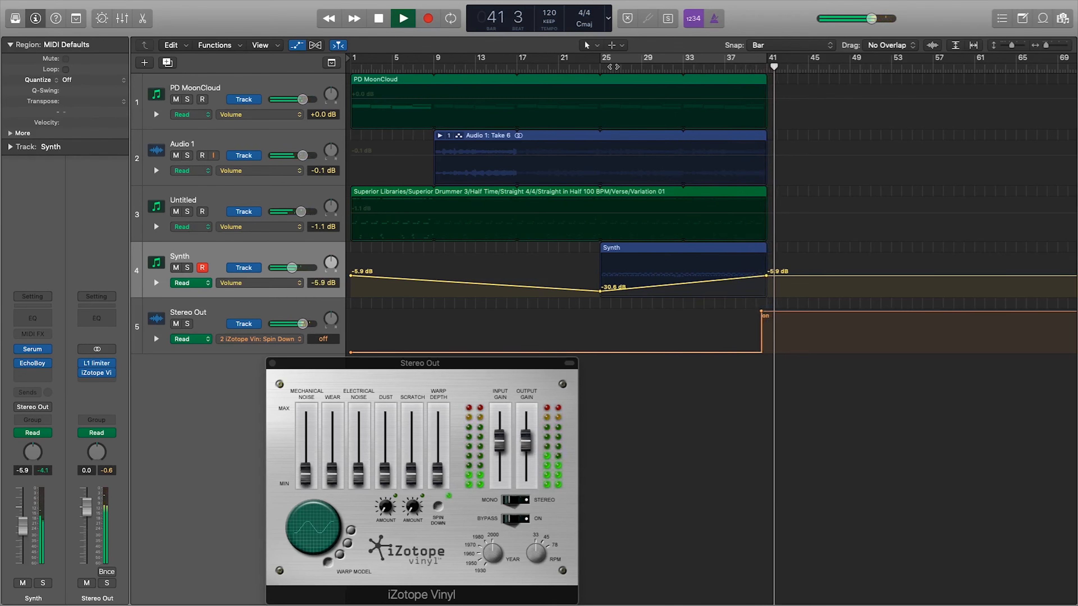
key(space)
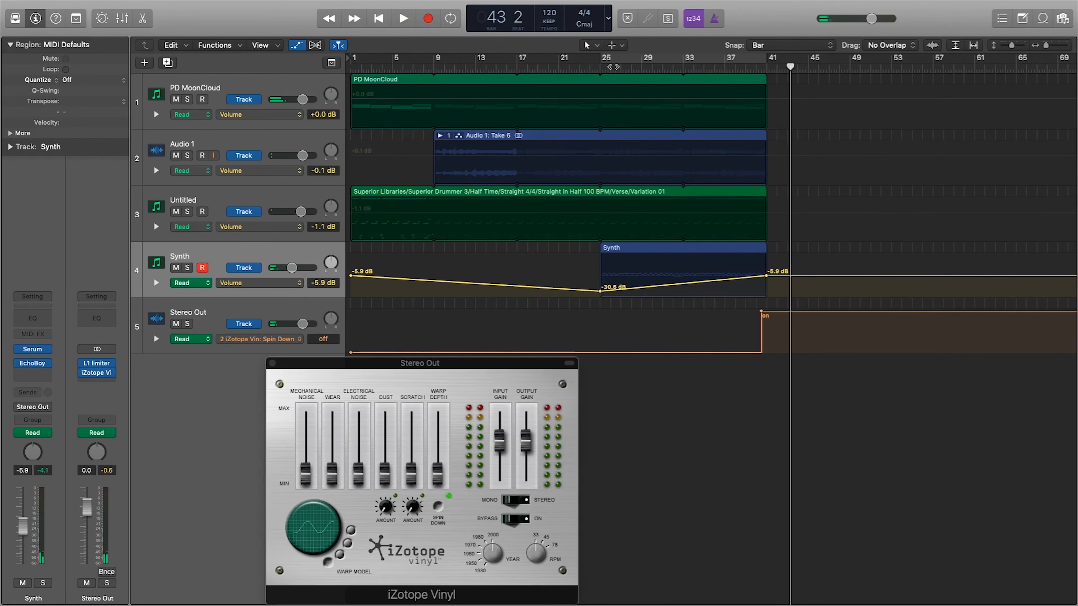